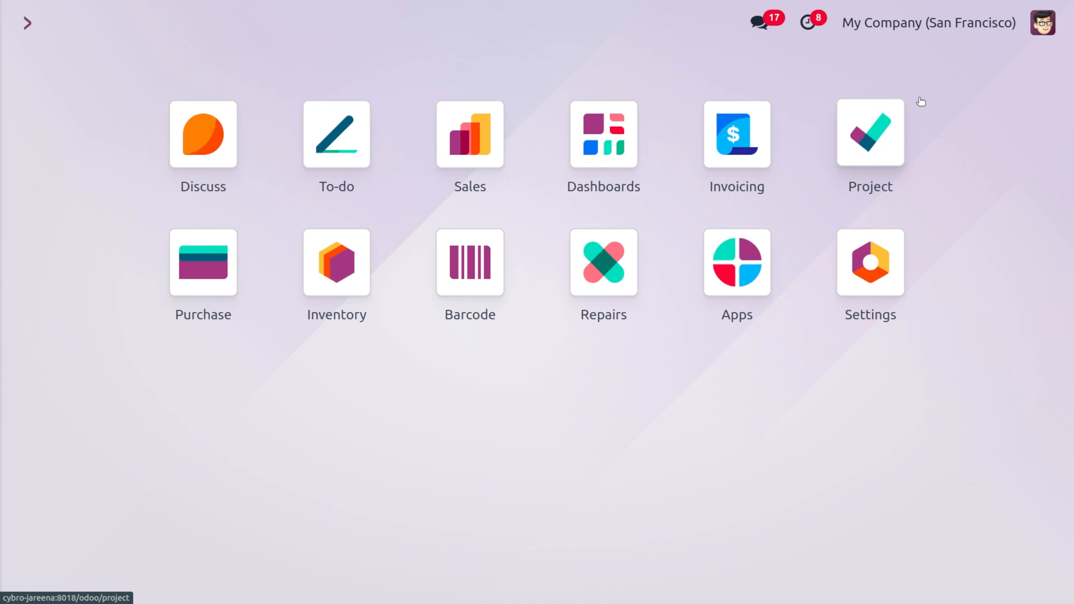
- Open the Sales settings and check the Promotions, Loyalty & Gift Card option under Pricing
{"action": "type", "text": "sa"}
{"action": "key", "text": "Return"}
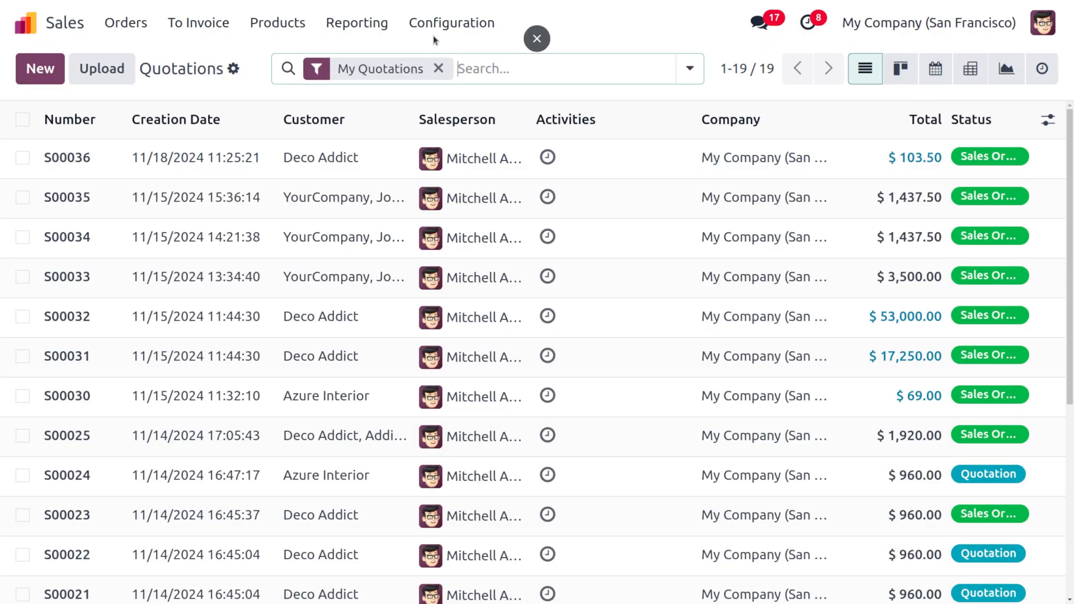
{"action": "left_click", "coordinate": [449, 22]}
{"action": "left_click", "coordinate": [456, 59]}
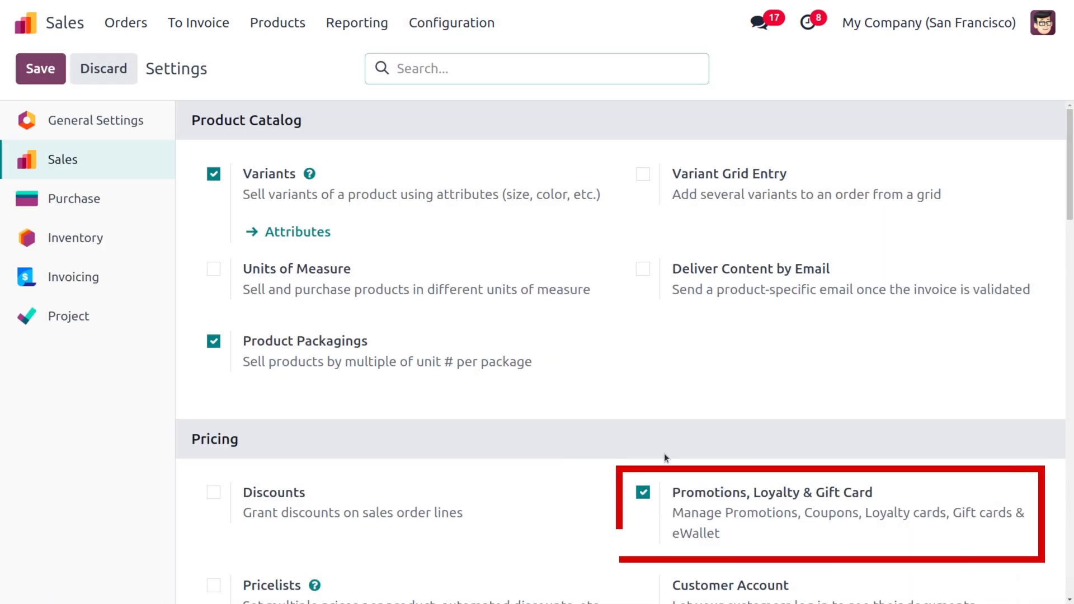
{"action": "mouse_move", "coordinate": [714, 509]}
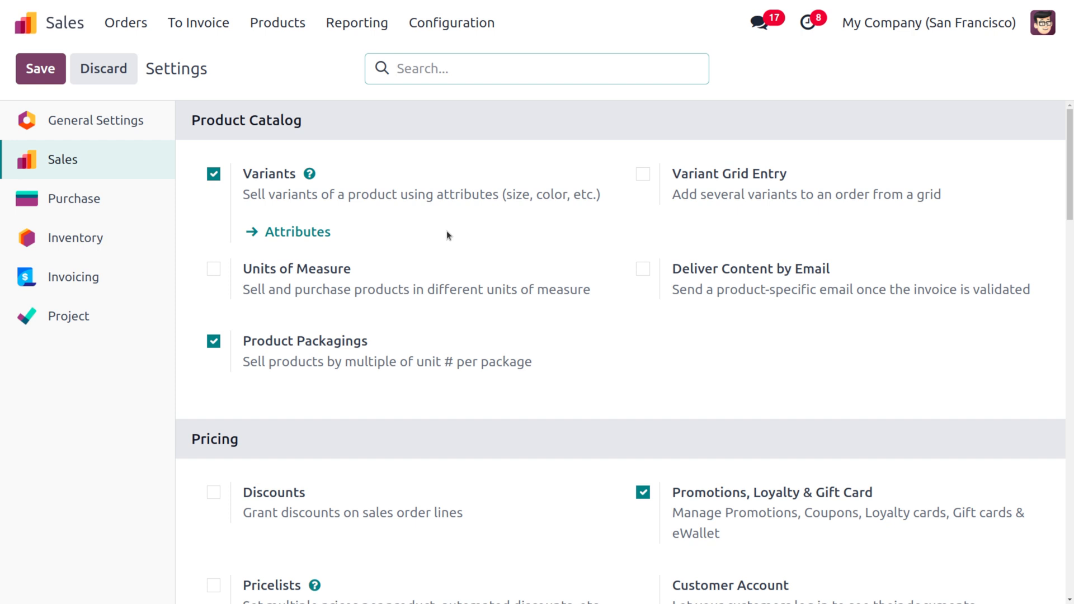
- Open the "Code for 10% on orders" program from the Discount & Loyalty programs
{"action": "left_click", "coordinate": [281, 20]}
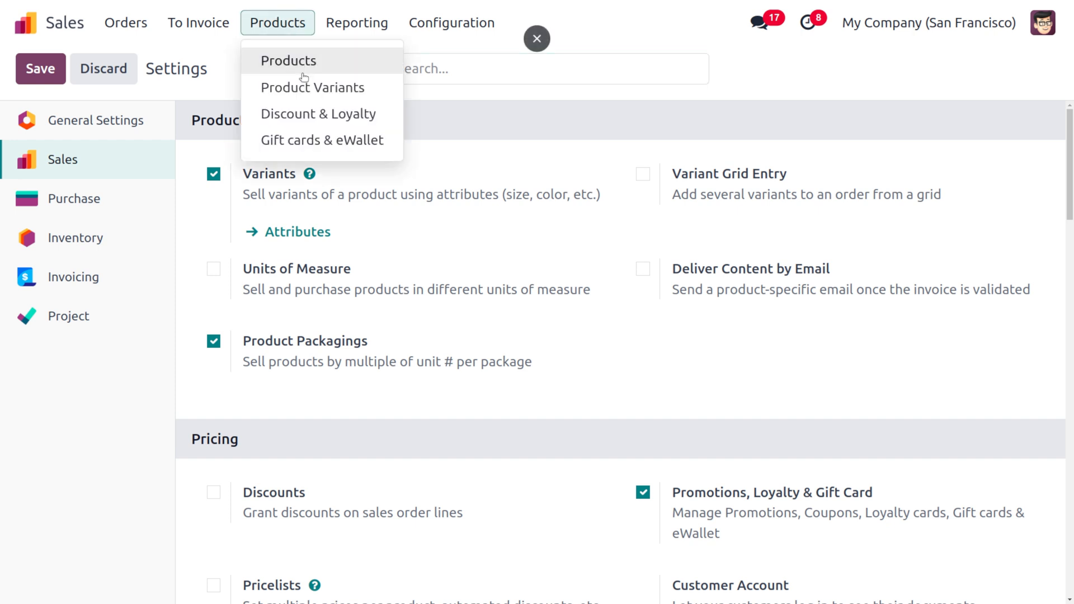
{"action": "left_click", "coordinate": [318, 110]}
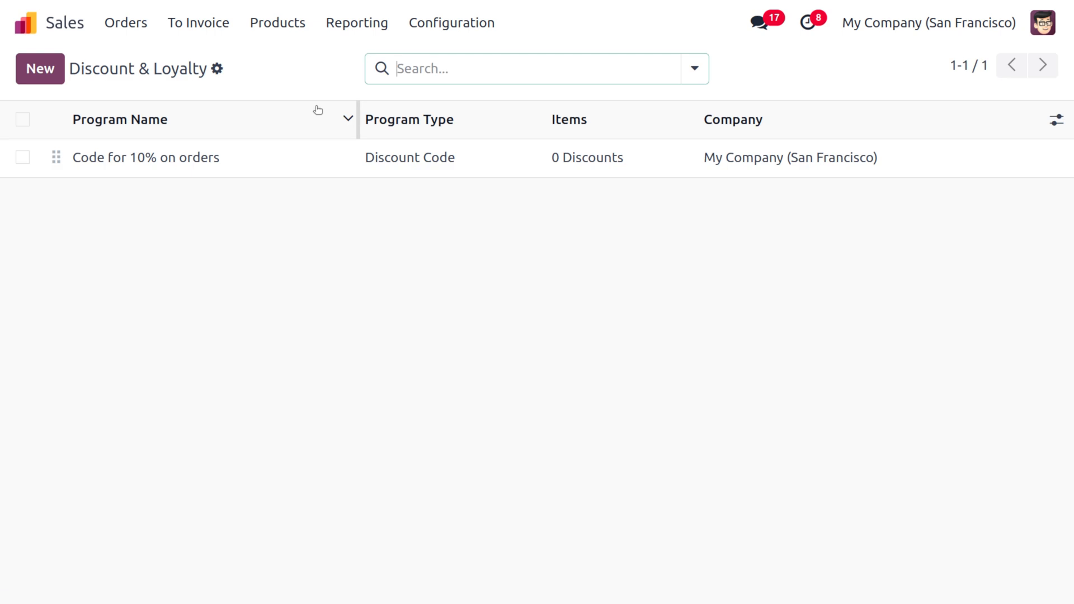
{"action": "left_click", "coordinate": [323, 158]}
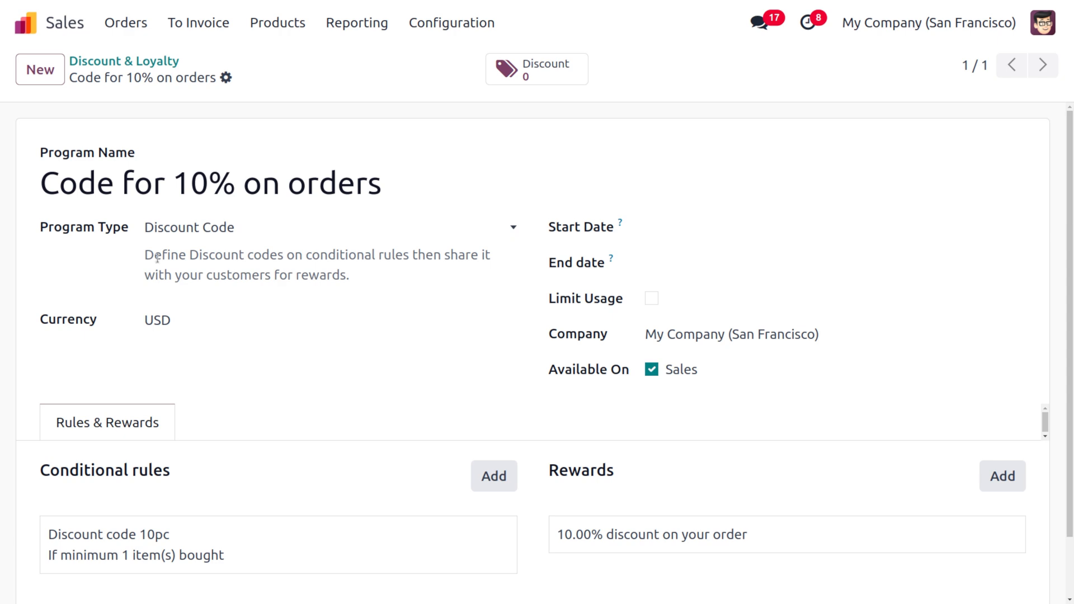
- Review the available program types, keeping Discount Code, and switch the program's usage limit on and off again
{"action": "left_click", "coordinate": [231, 229]}
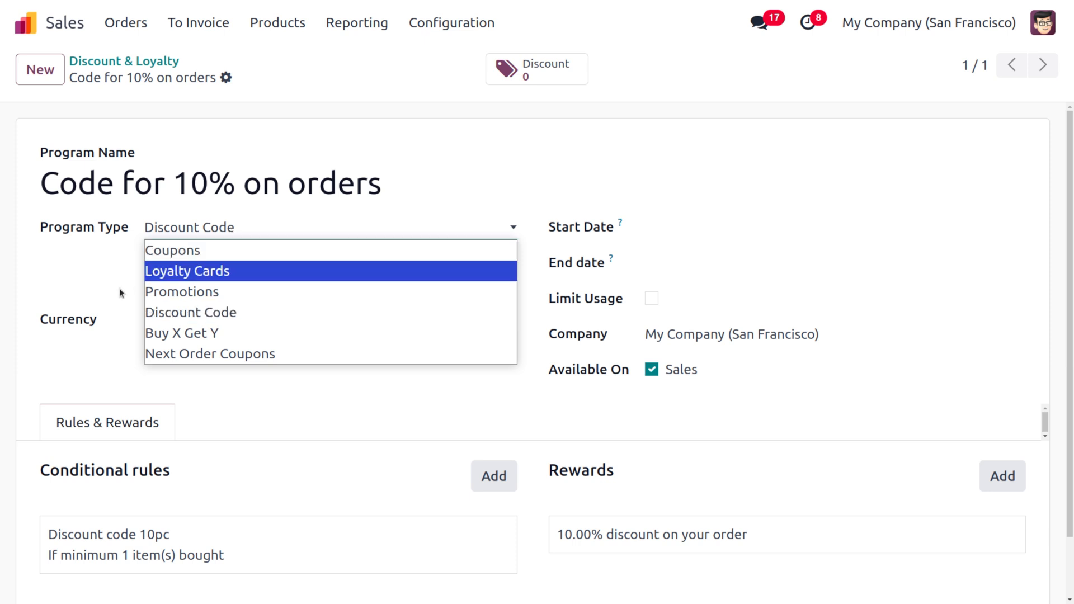
{"action": "left_click", "coordinate": [189, 311]}
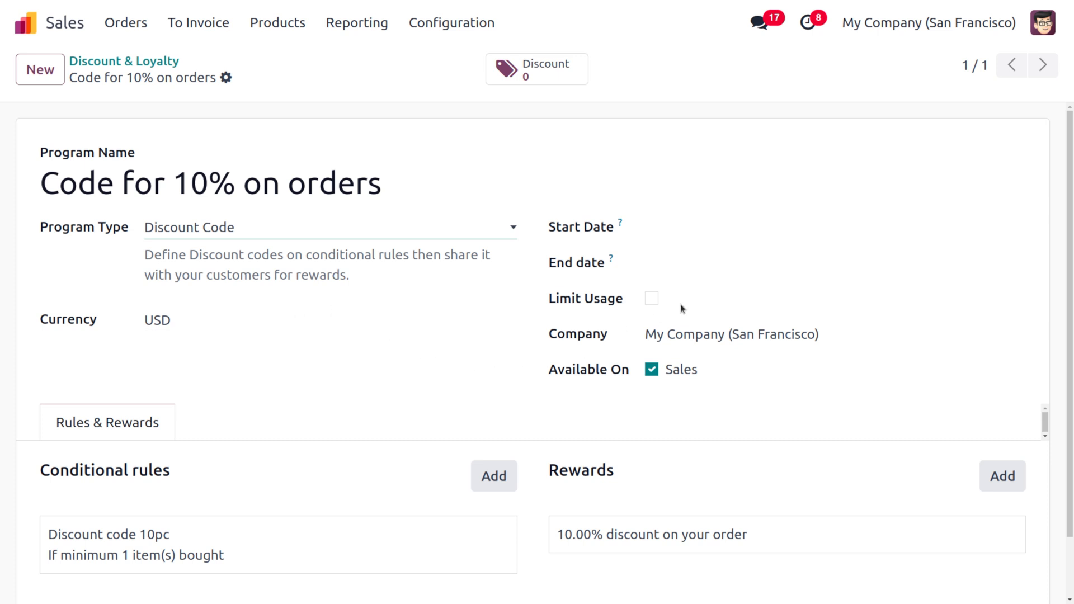
{"action": "left_click", "coordinate": [652, 299]}
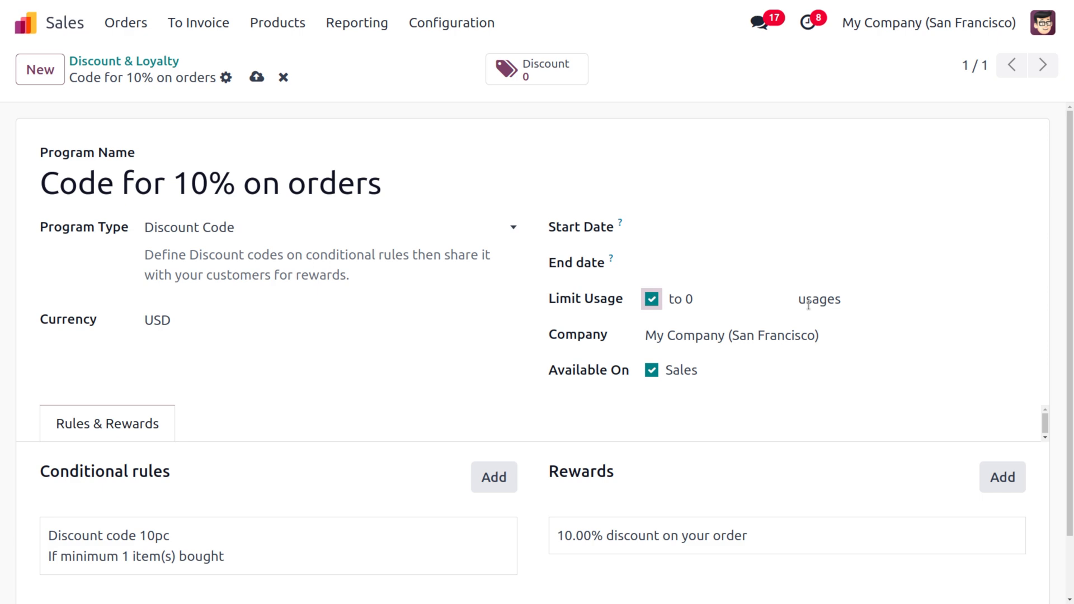
{"action": "left_click", "coordinate": [652, 298]}
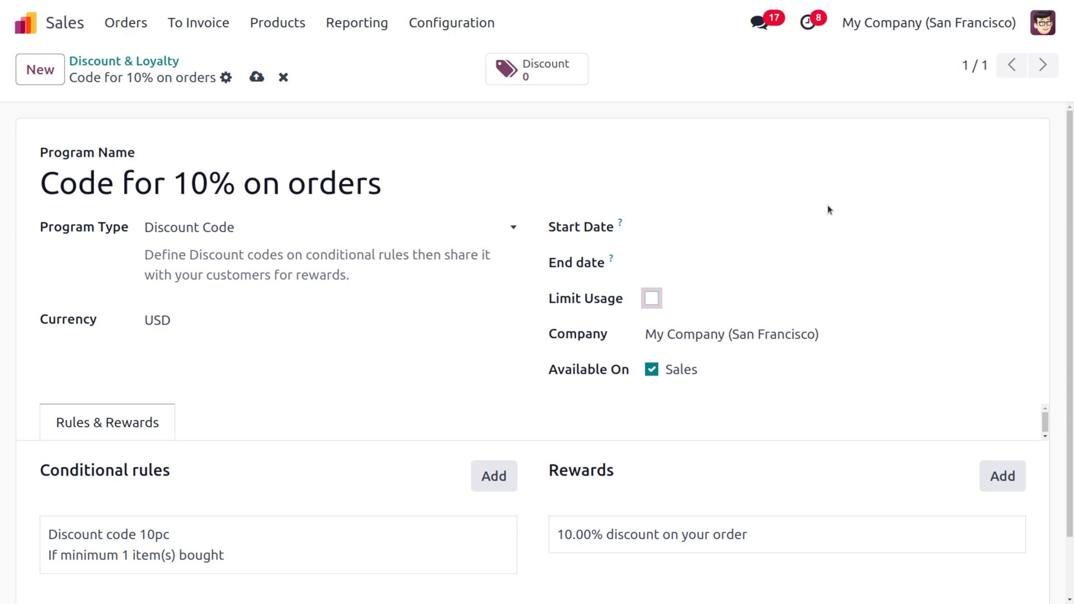
- Examine the program's conditional rule for discount code 10pc, including its minimum quantity and purchase conditions, and save the rule
{"action": "scroll", "coordinate": [423, 390], "scroll_direction": "down", "scroll_amount": 2}
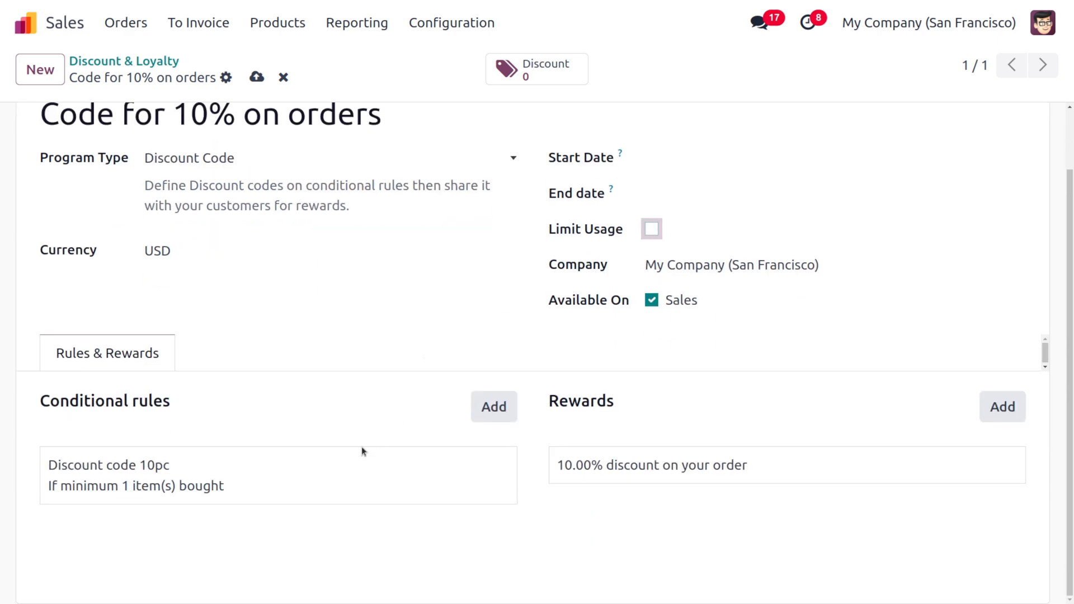
{"action": "left_click", "coordinate": [321, 487]}
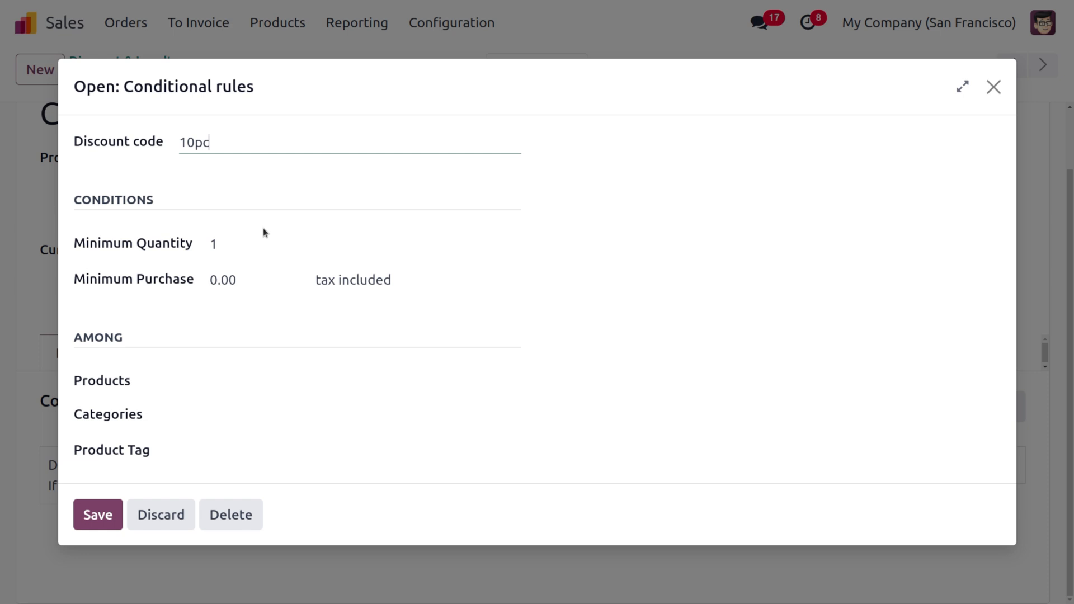
{"action": "key", "text": "ctrl+a"}
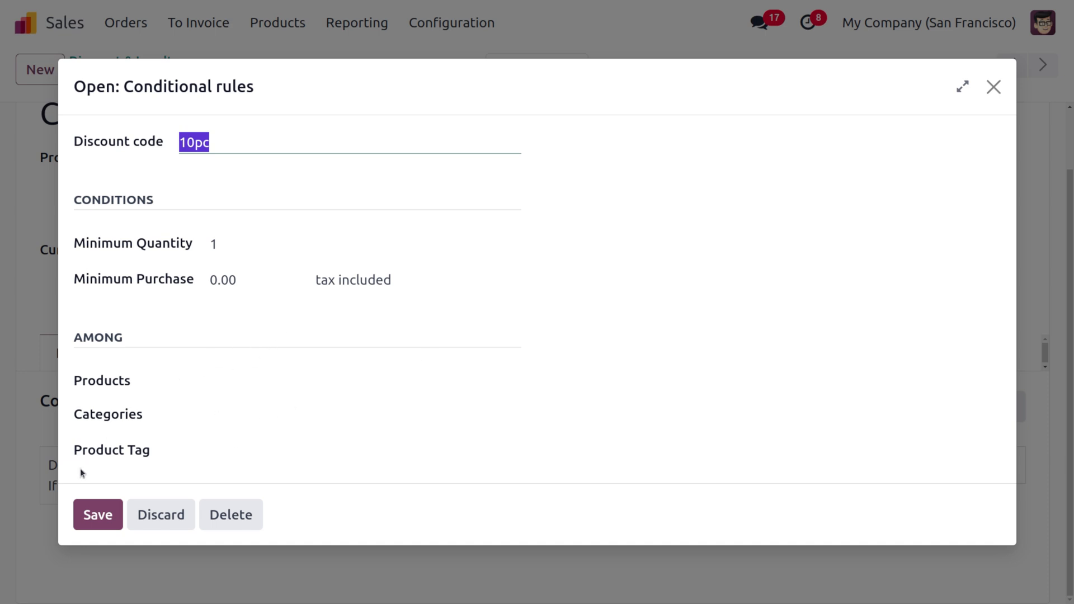
{"action": "left_click", "coordinate": [114, 515]}
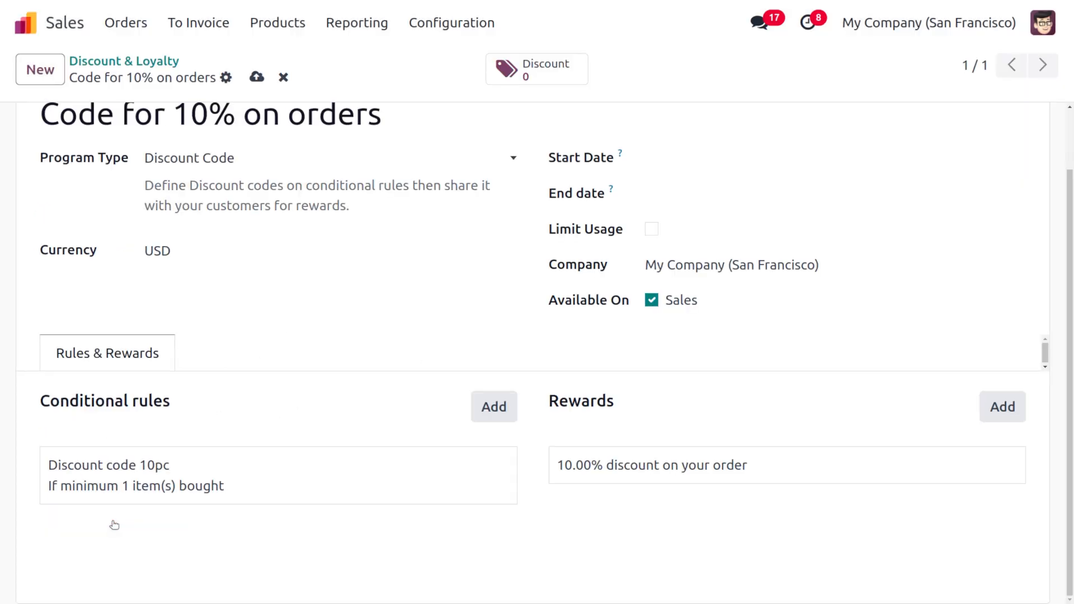
- Examine the reward types offered for the 10% order discount, keeping Discount, close the reward and save the program
{"action": "left_click", "coordinate": [705, 470]}
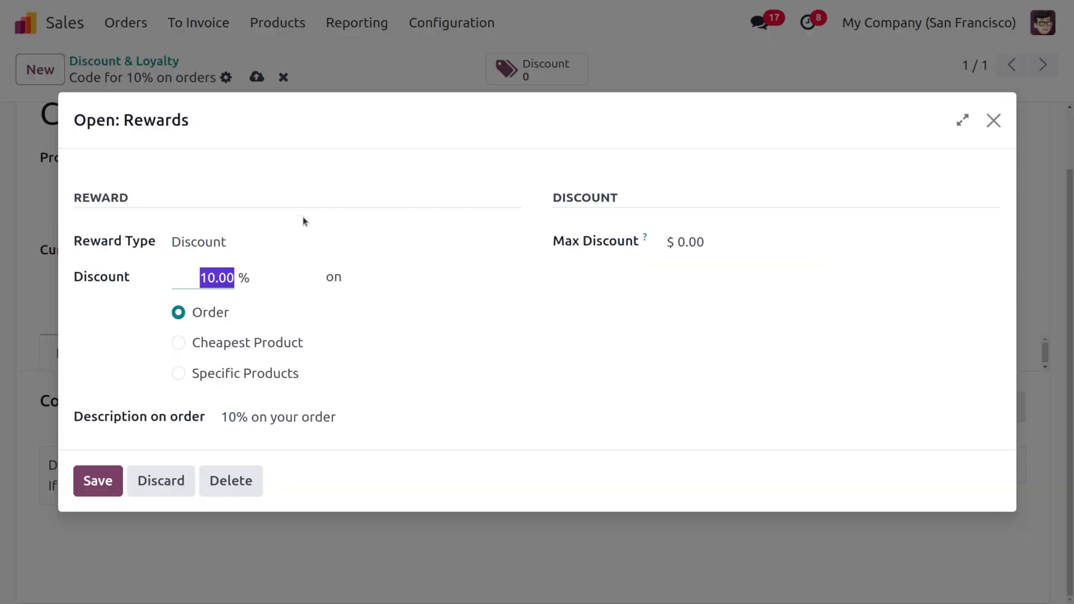
{"action": "left_click", "coordinate": [322, 241]}
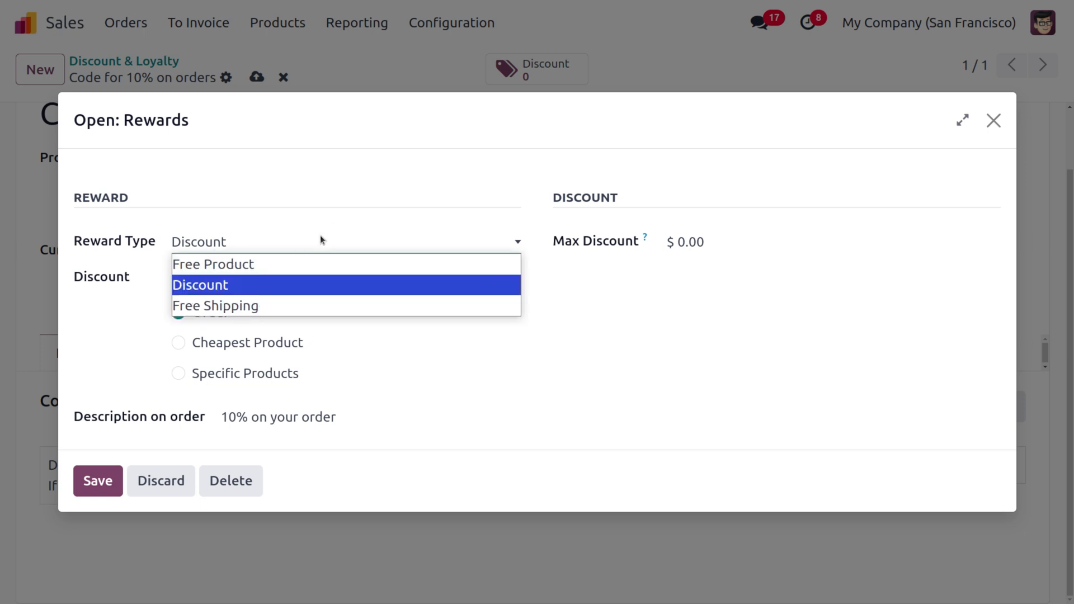
{"action": "left_click", "coordinate": [320, 239]}
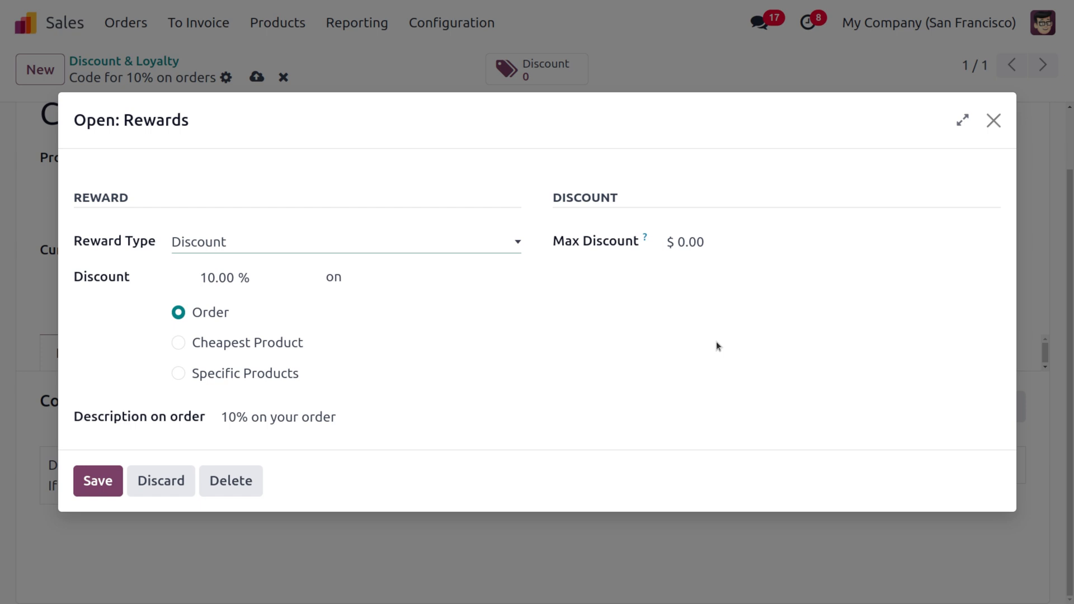
{"action": "left_click", "coordinate": [993, 123]}
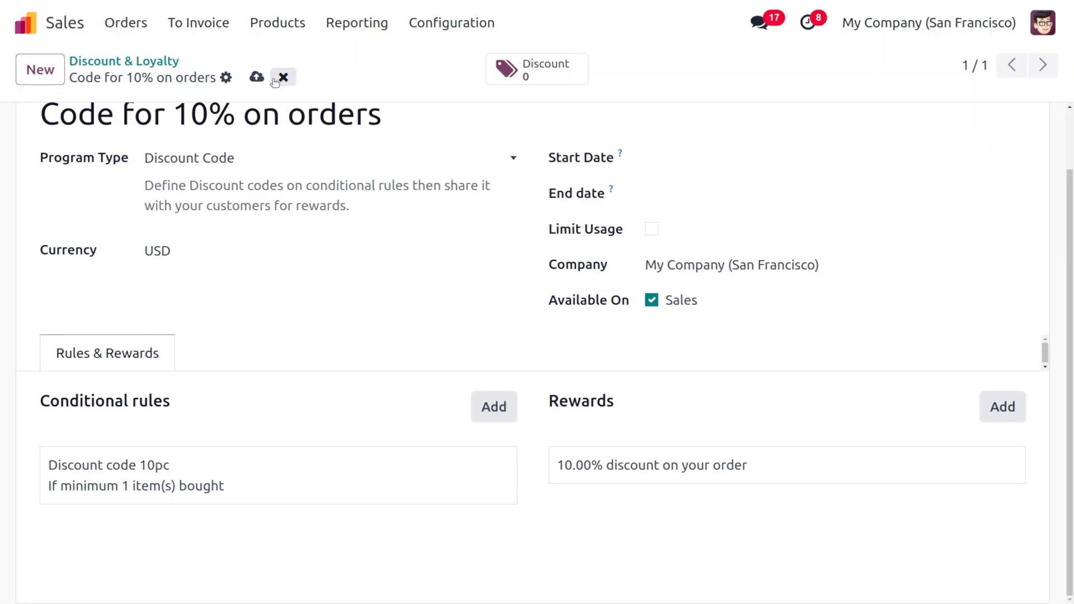
{"action": "left_click", "coordinate": [257, 76]}
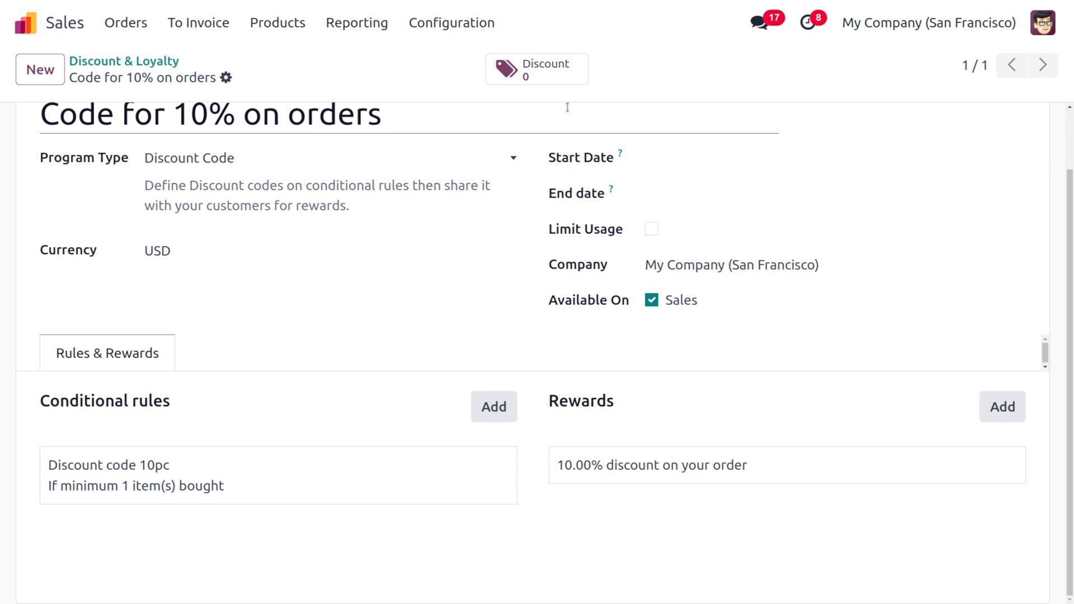
- Create a new quotation for the last-listed individual contact of Azure Interior and add the [FURN_5800] Cable Management Box to its order lines
{"action": "left_click", "coordinate": [125, 26]}
{"action": "left_click", "coordinate": [152, 58]}
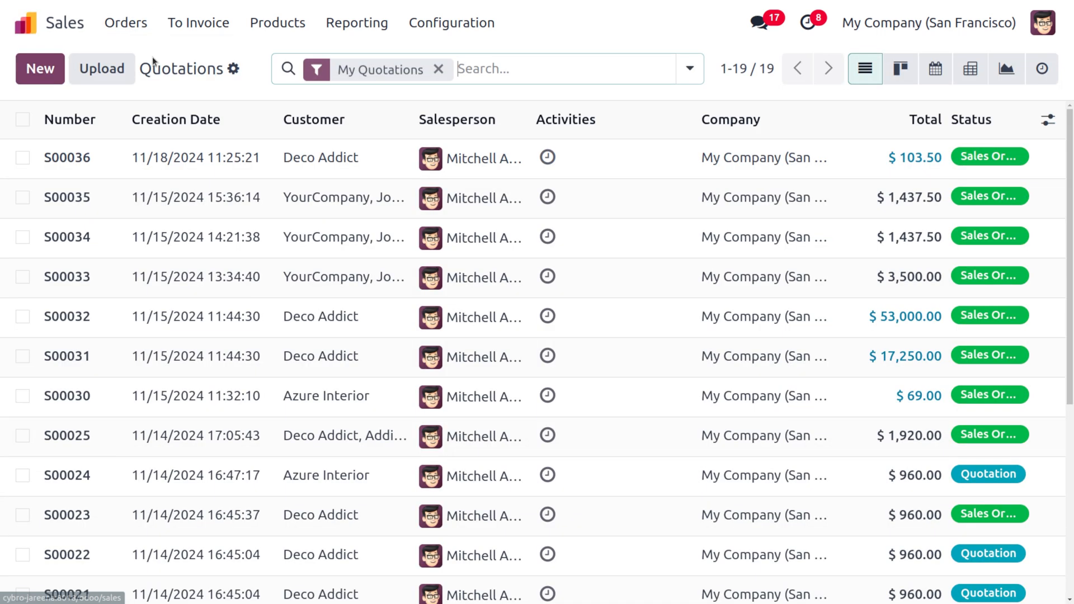
{"action": "left_click", "coordinate": [35, 71]}
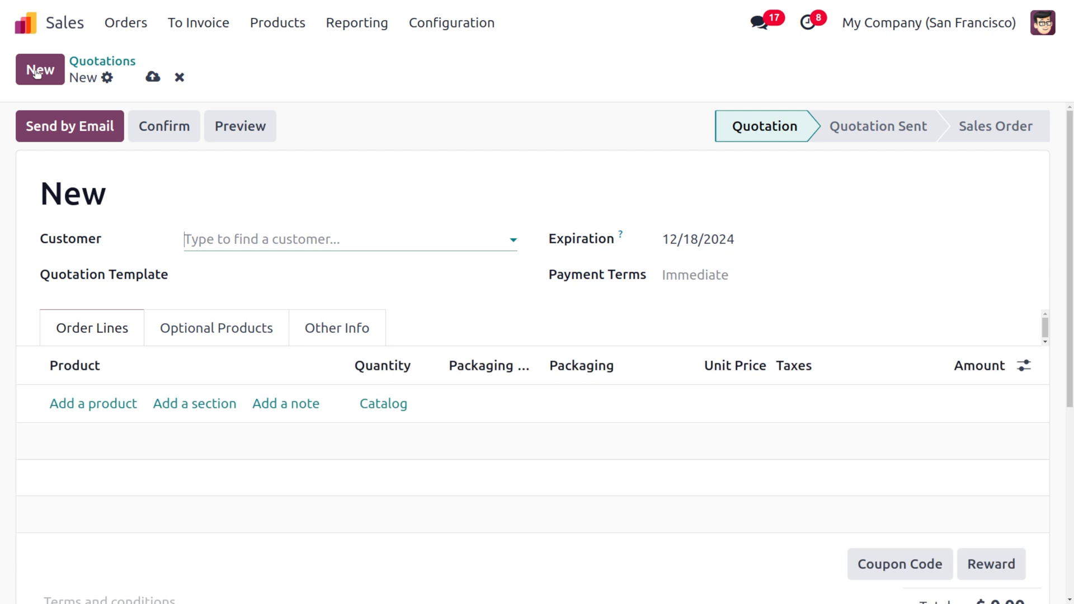
{"action": "left_click", "coordinate": [273, 236]}
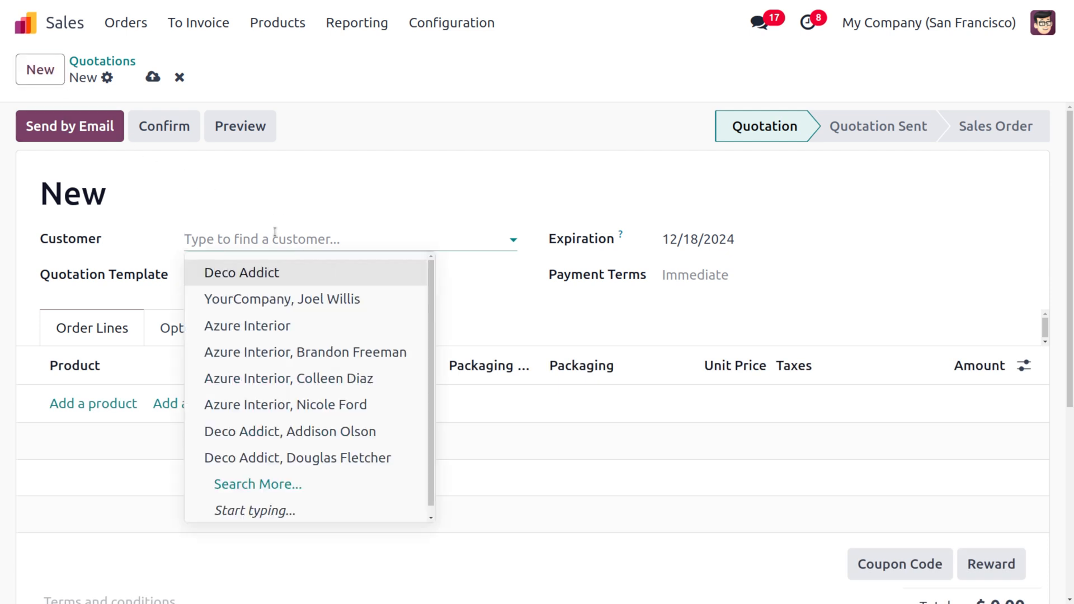
{"action": "left_click", "coordinate": [329, 417]}
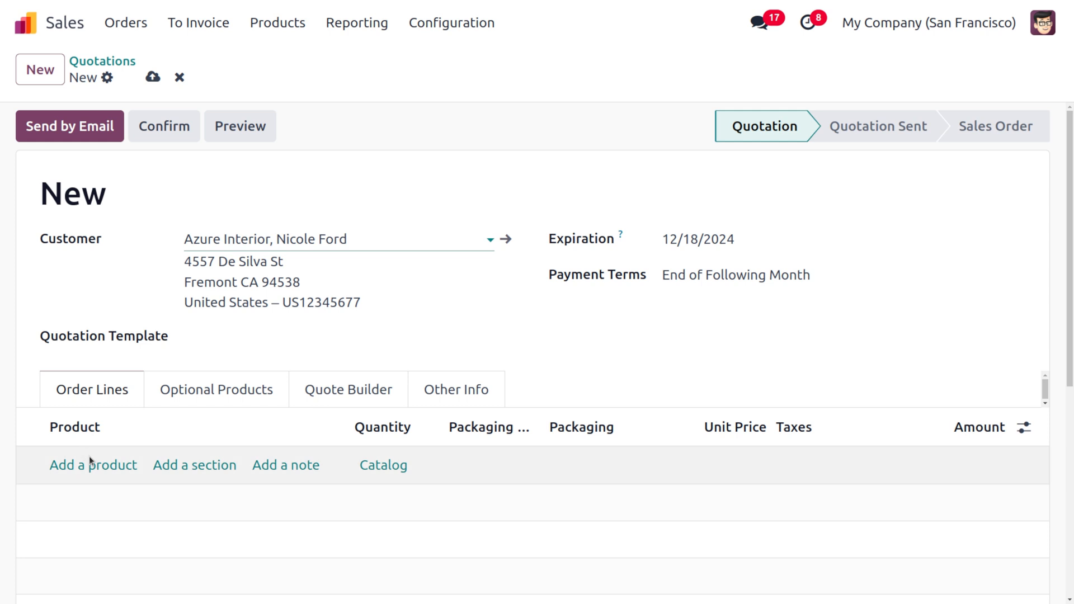
{"action": "left_click", "coordinate": [110, 473]}
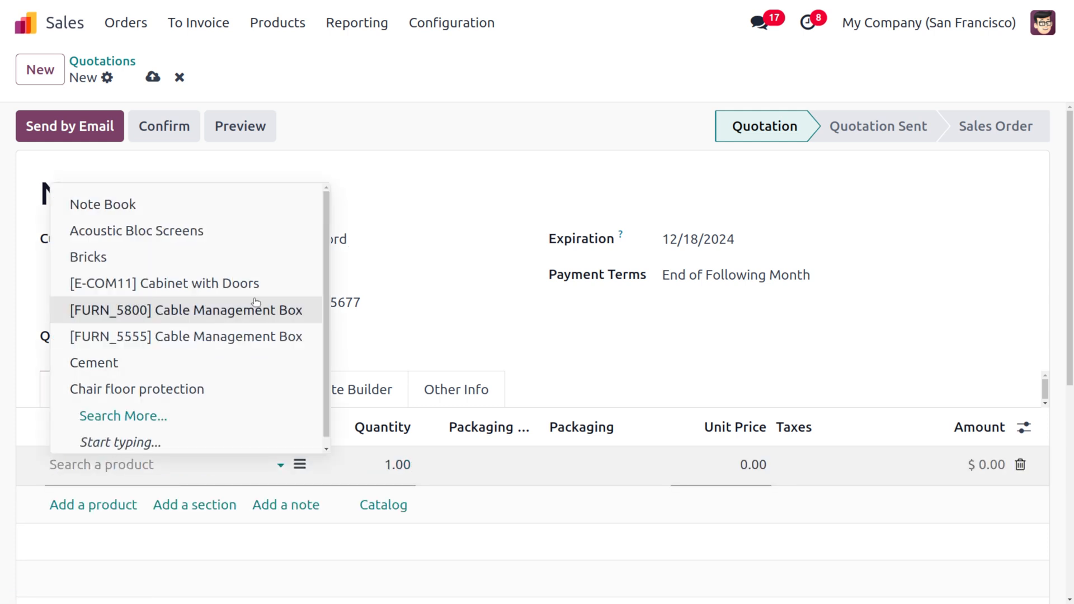
{"action": "left_click", "coordinate": [287, 309]}
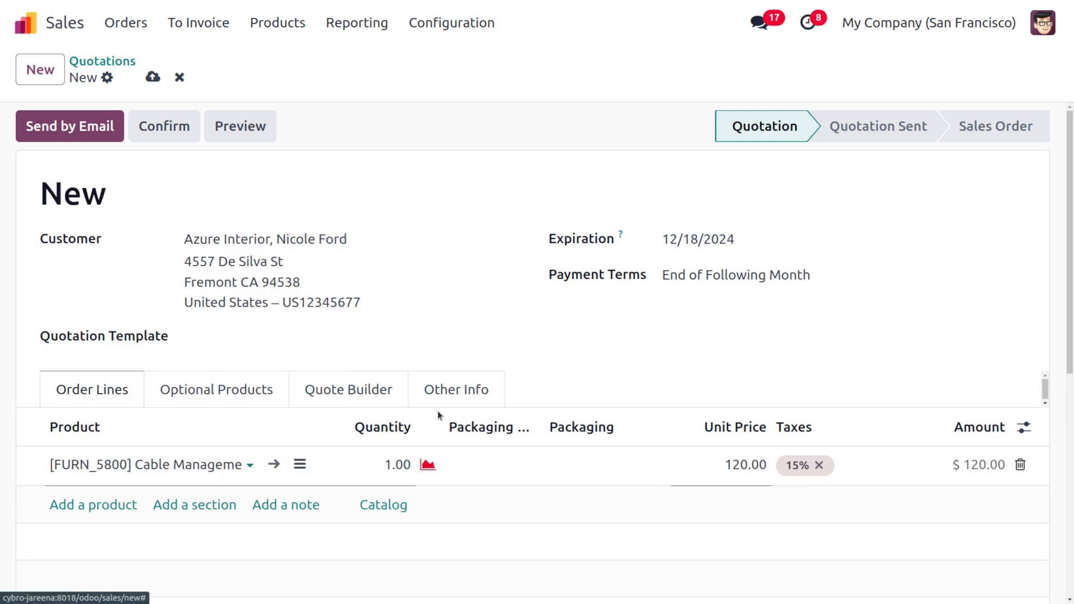
- Apply coupon code 10pc to the quotation with the reward "Code for 10% on orders - 10% on your order"
{"action": "scroll", "coordinate": [438, 452], "scroll_direction": "down", "scroll_amount": 3}
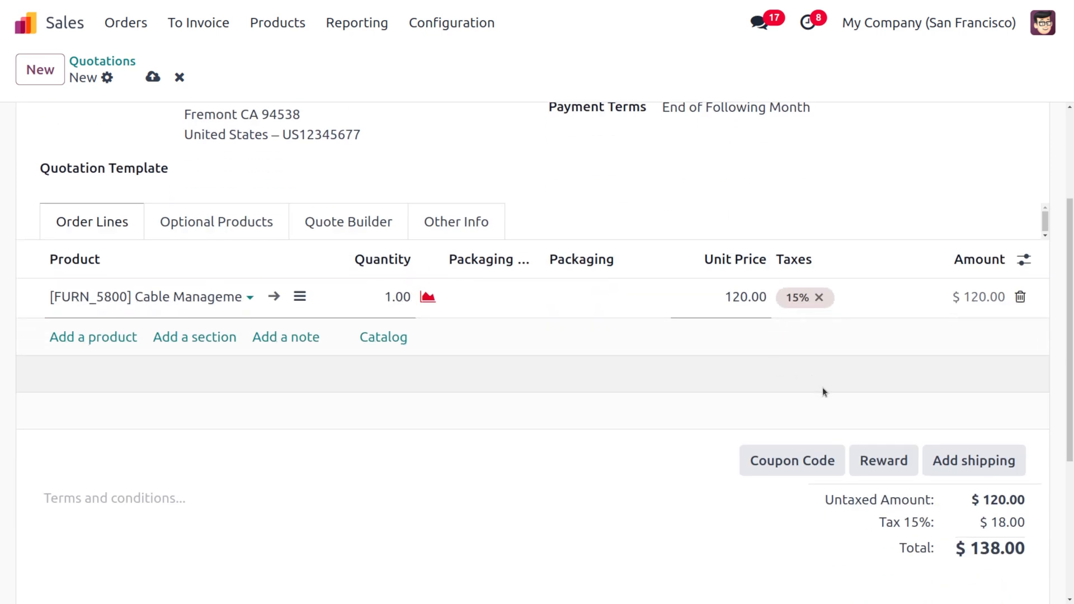
{"action": "left_click", "coordinate": [820, 461]}
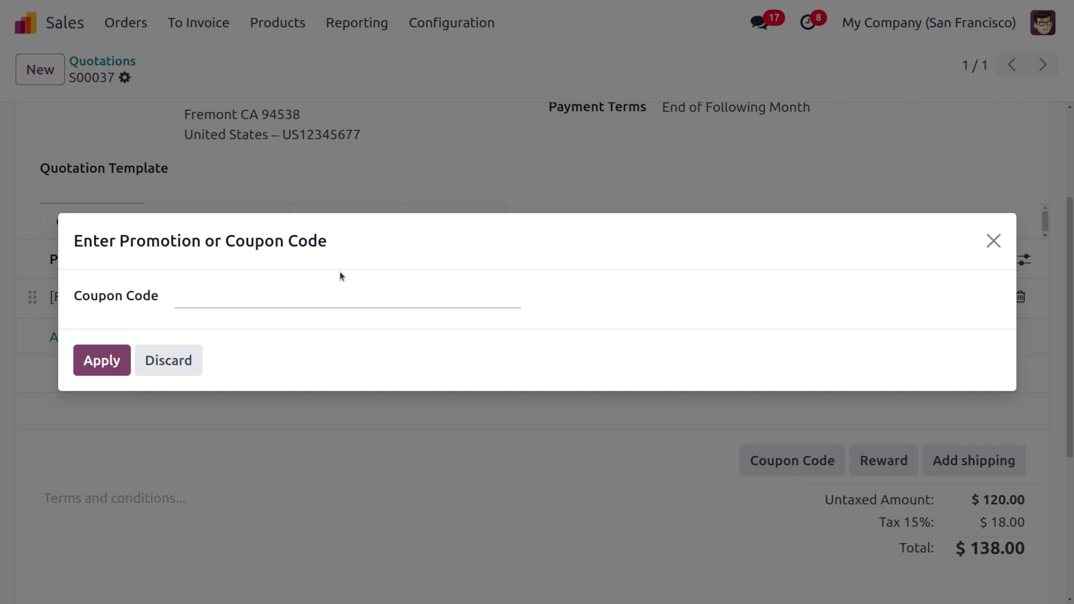
{"action": "type", "text": "10pc"}
{"action": "left_click", "coordinate": [102, 364]}
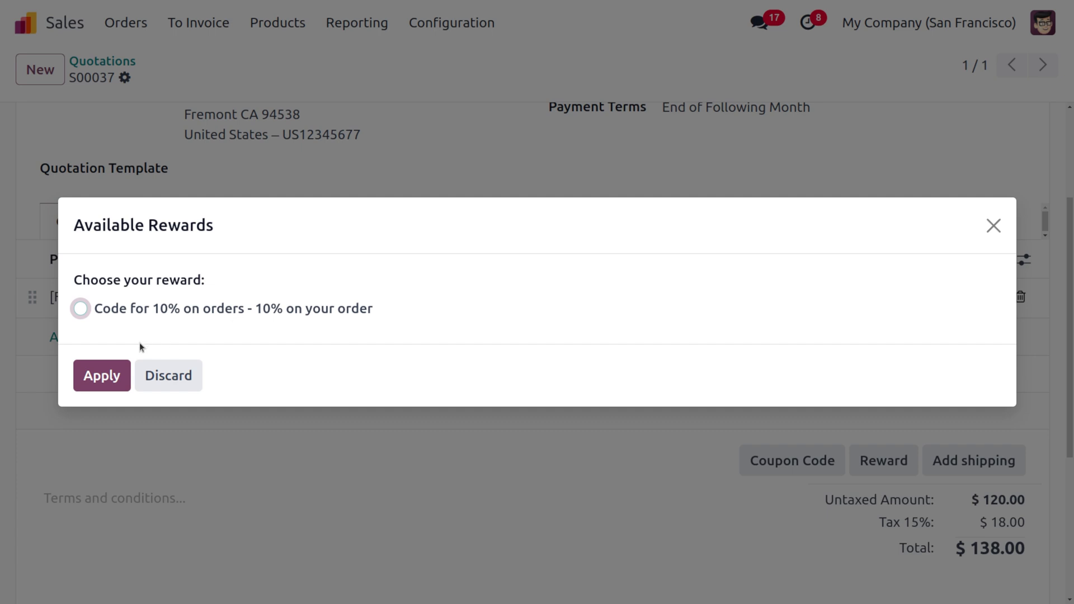
{"action": "left_click", "coordinate": [83, 314]}
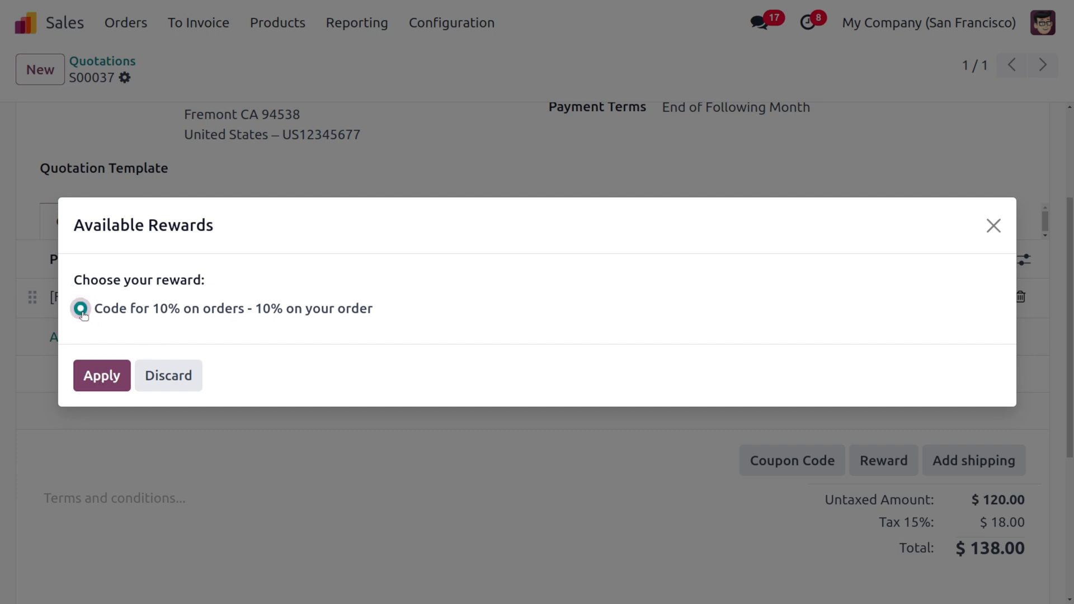
{"action": "left_click", "coordinate": [104, 375]}
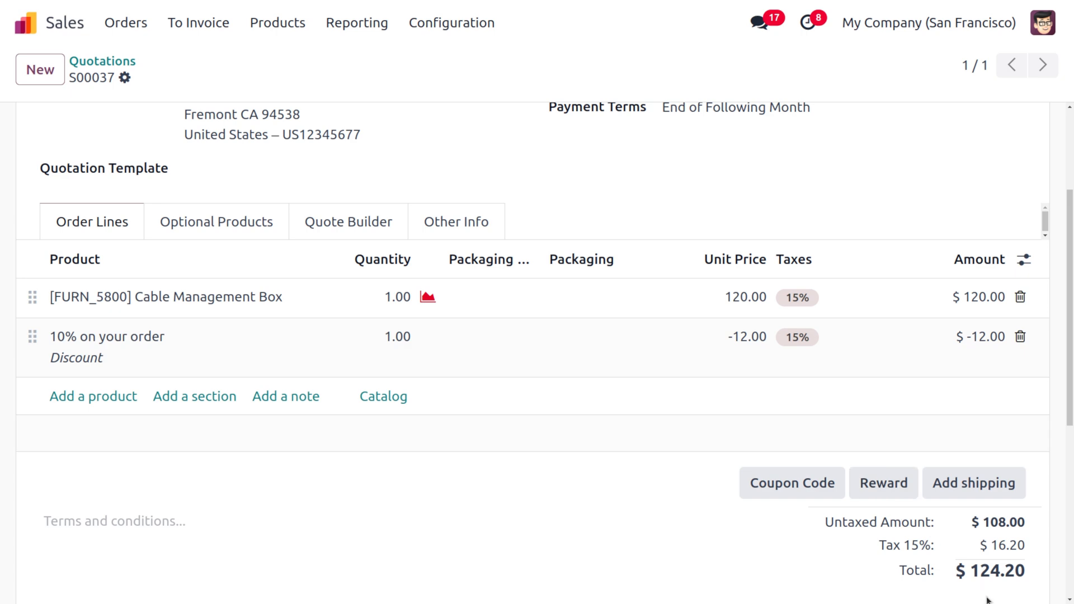
{"action": "scroll", "coordinate": [788, 210], "scroll_direction": "up", "scroll_amount": 3}
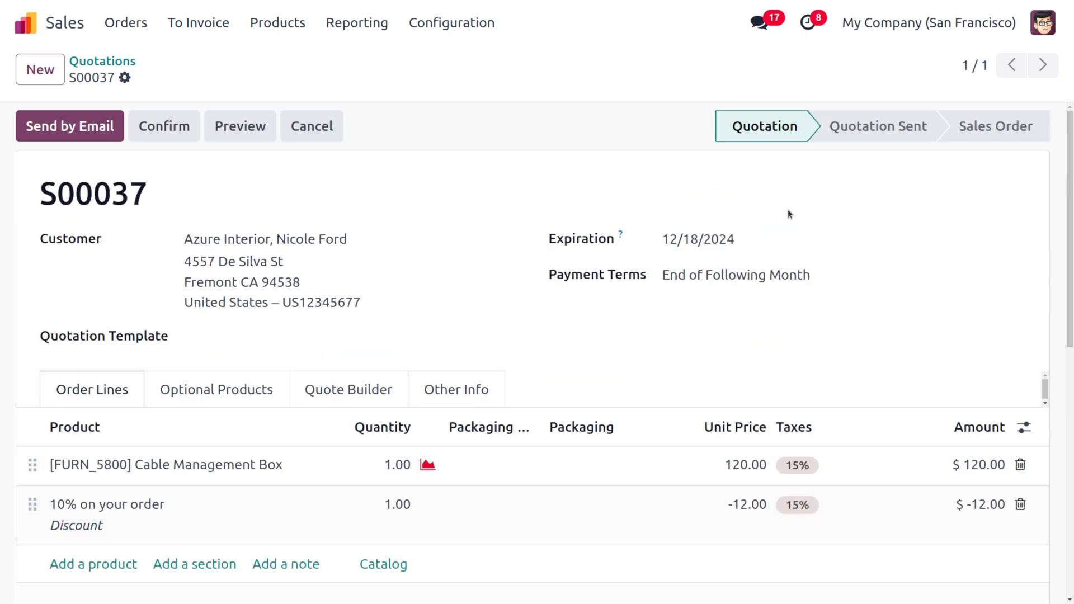